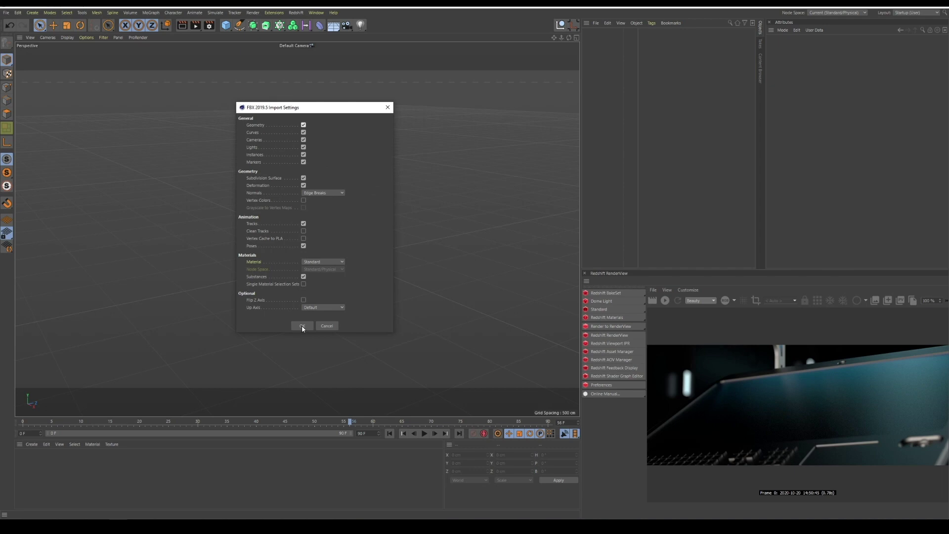
scroll(341, 319, up, 5)
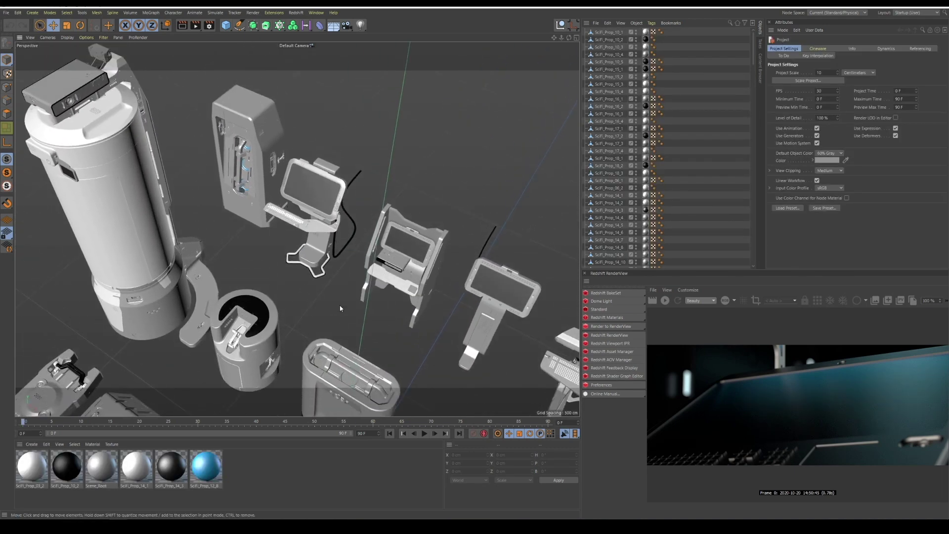
drag(320, 186, 276, 188)
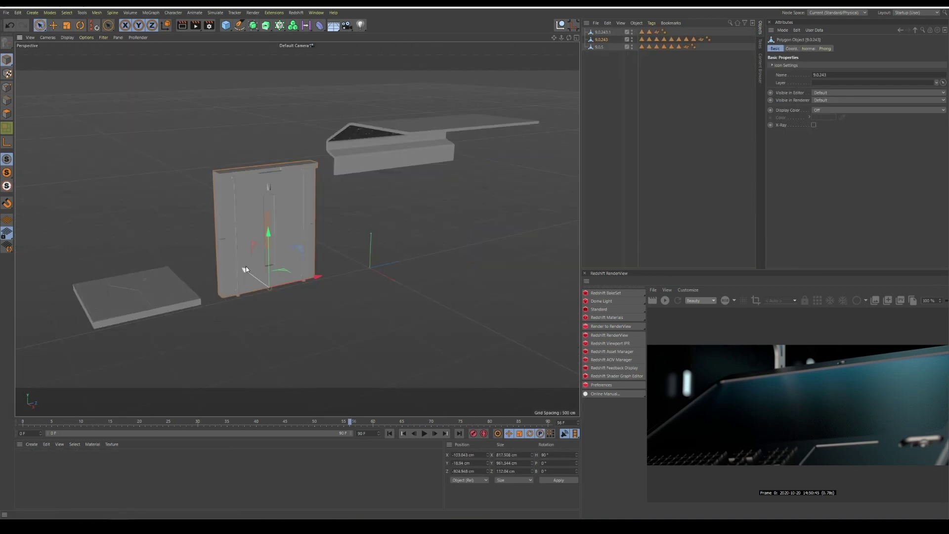
Create an instance of the upright wall panel and copy it into a row of four beside the original
drag(241, 266, 452, 313)
scroll(378, 274, up, 3)
scroll(379, 275, down, 2)
drag(499, 231, 554, 225)
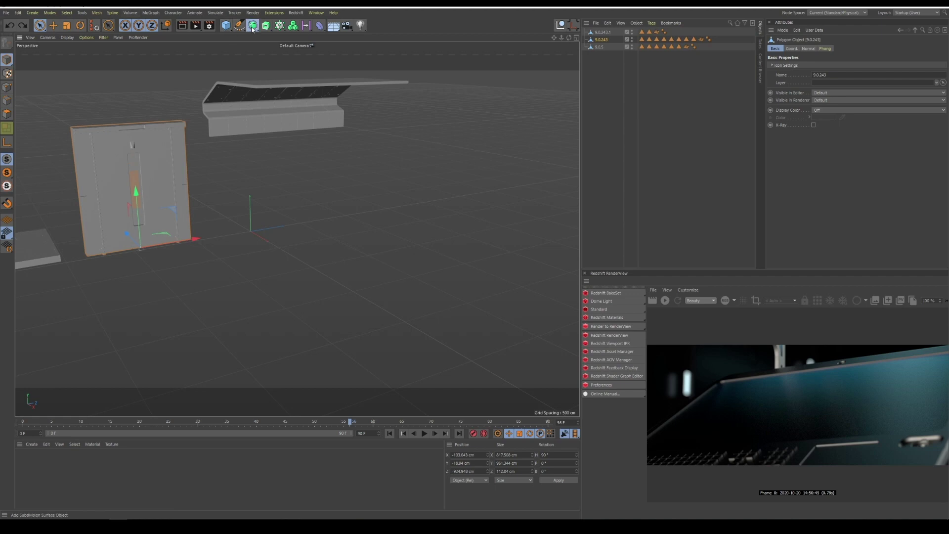
click(252, 29)
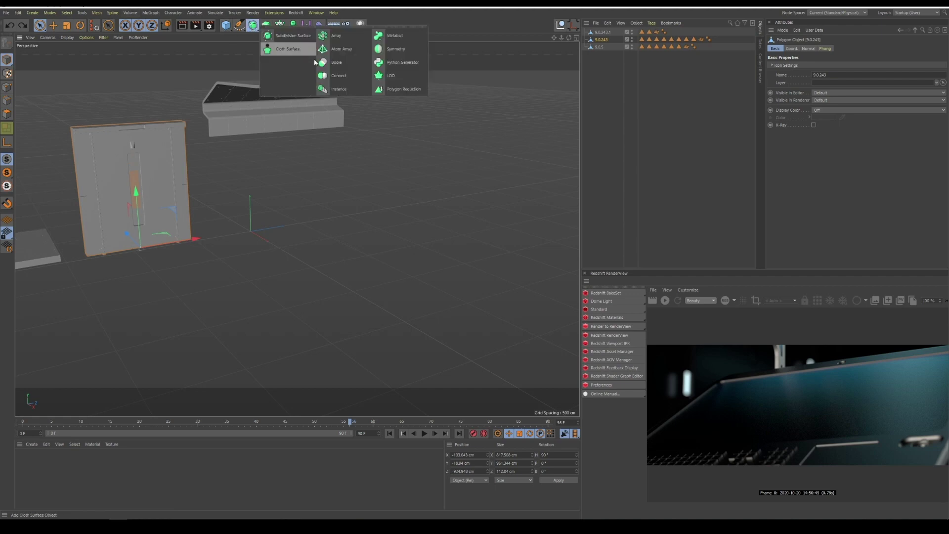
click(340, 89)
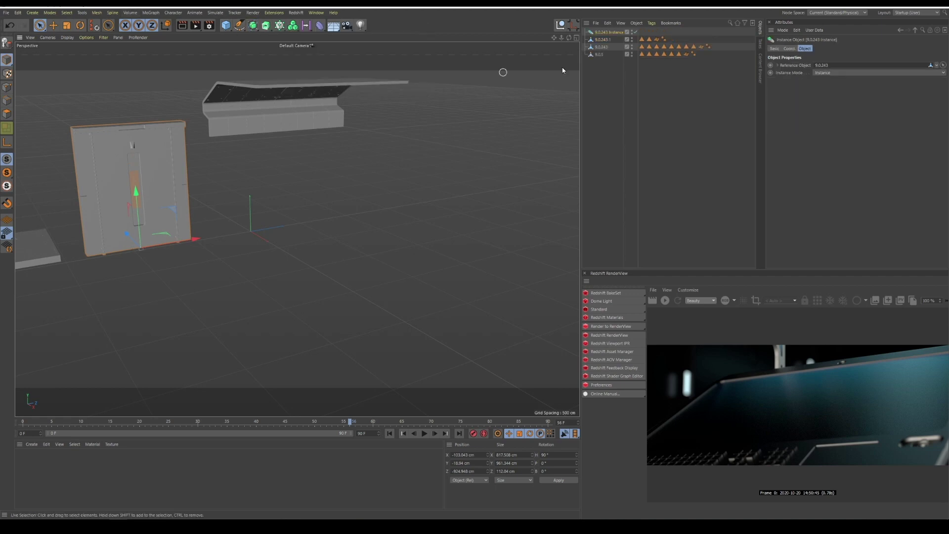
drag(131, 240, 358, 286)
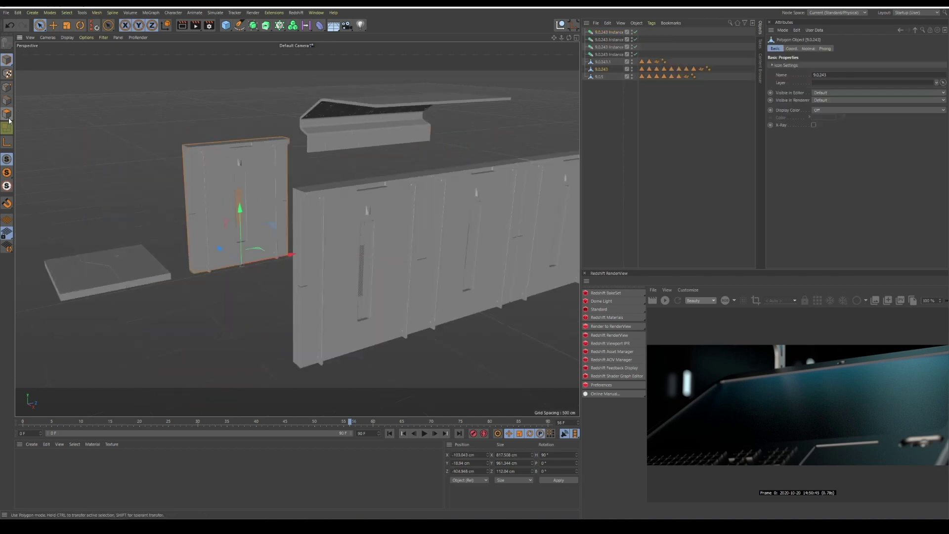
Delete several front-face polygons from the original wall panel in polygon mode
click(8, 120)
click(204, 178)
key(Delete)
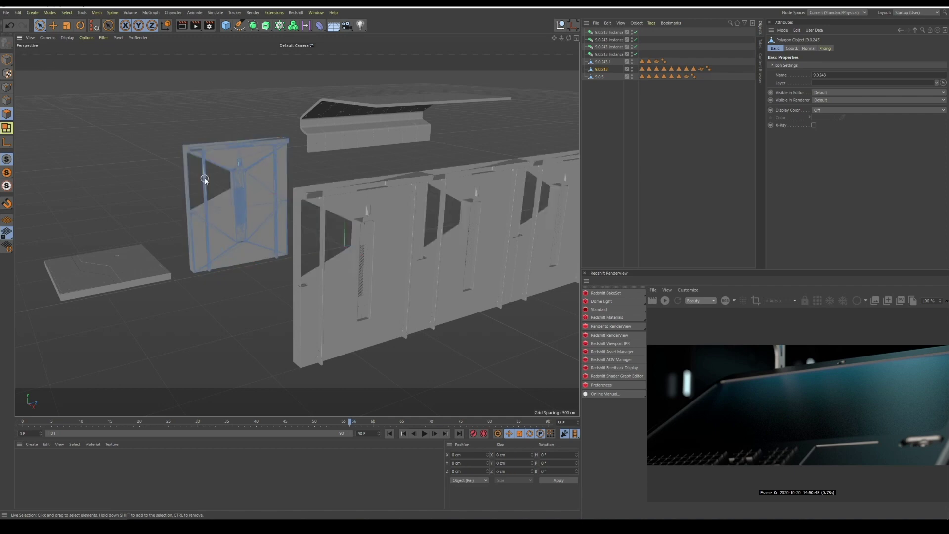
drag(256, 191, 248, 233)
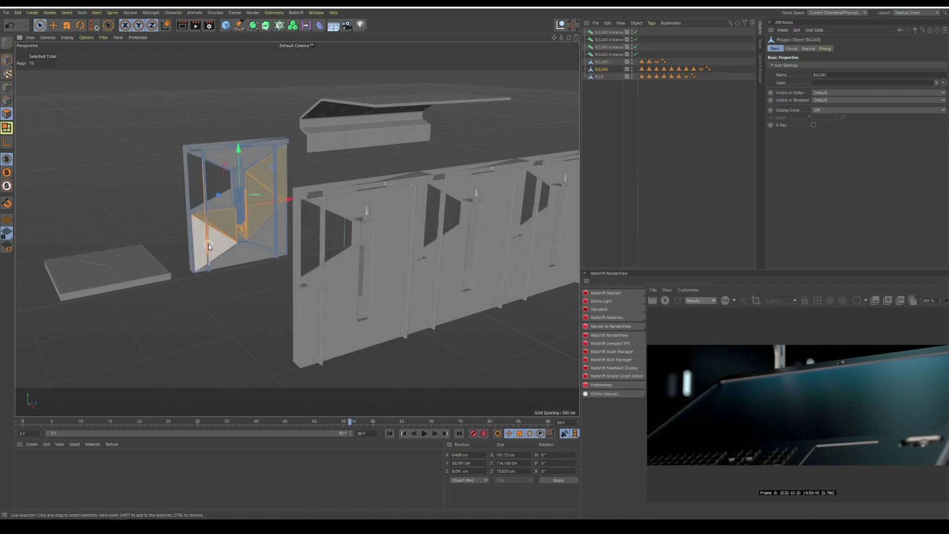
key(Delete)
drag(188, 253, 279, 254)
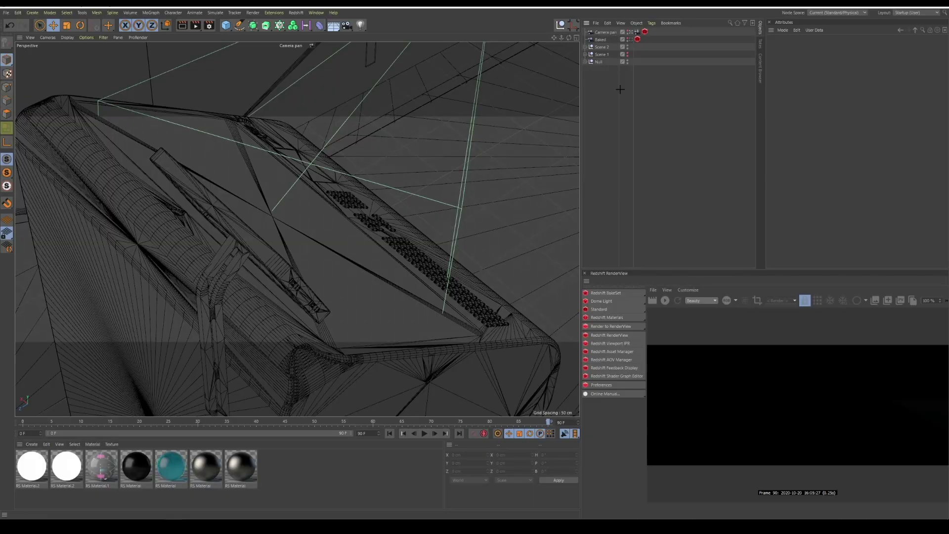
Check the Null and Scene 1 groups, leaving the Camera pan view to look at the whole corridor set
click(599, 62)
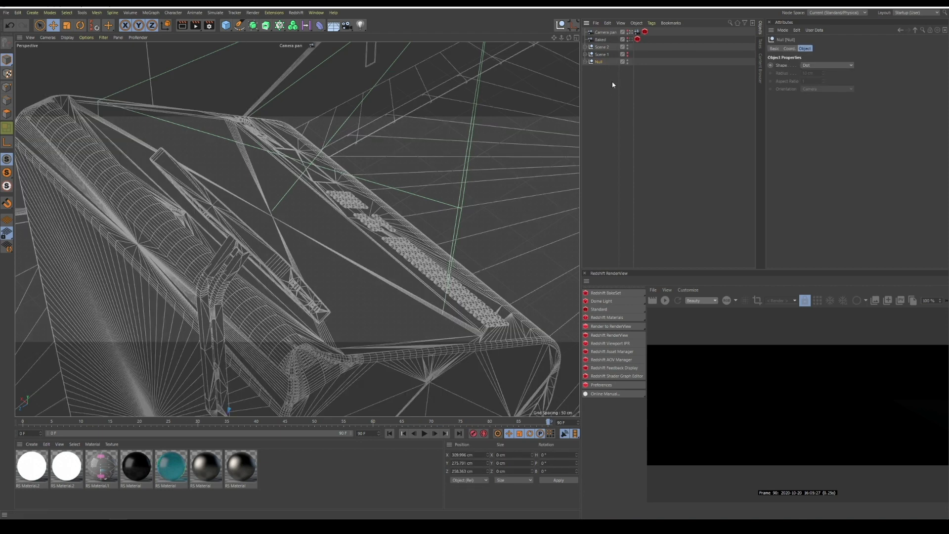
click(612, 78)
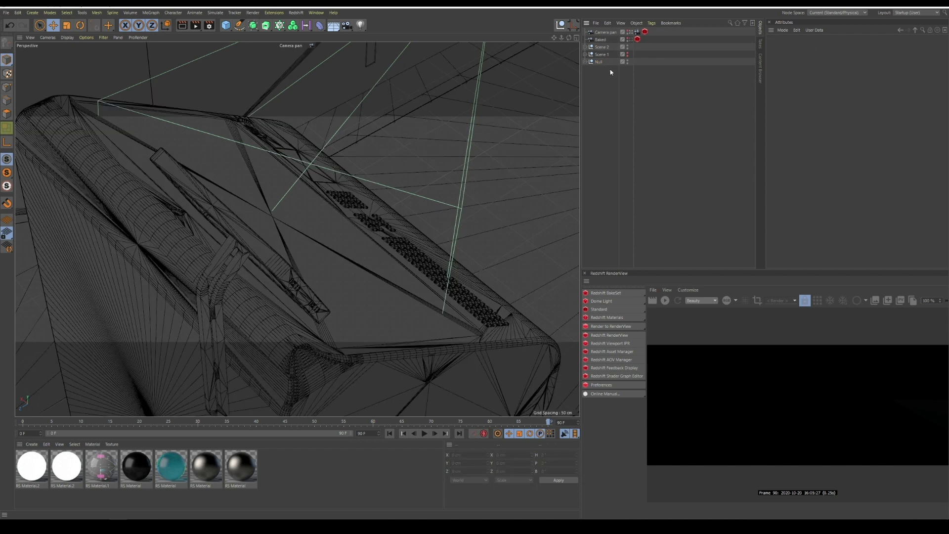
click(604, 55)
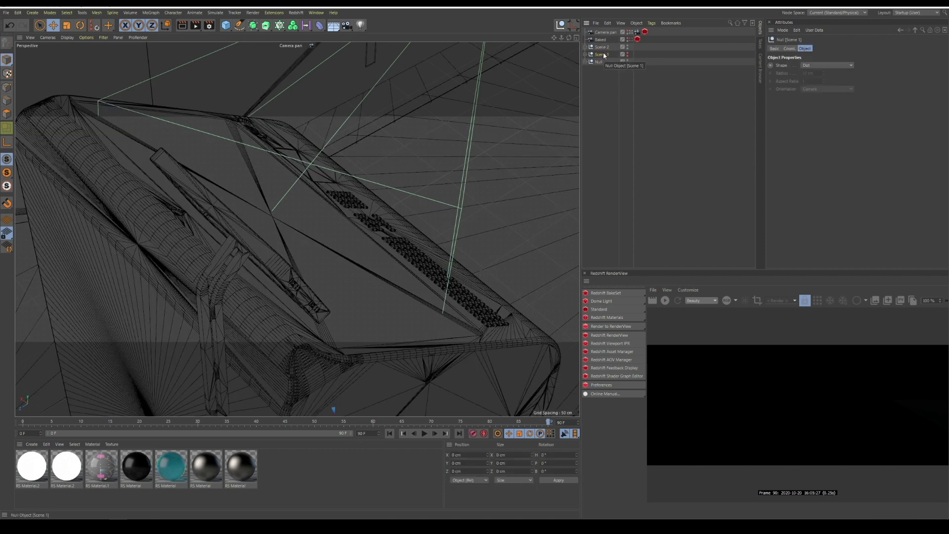
click(603, 89)
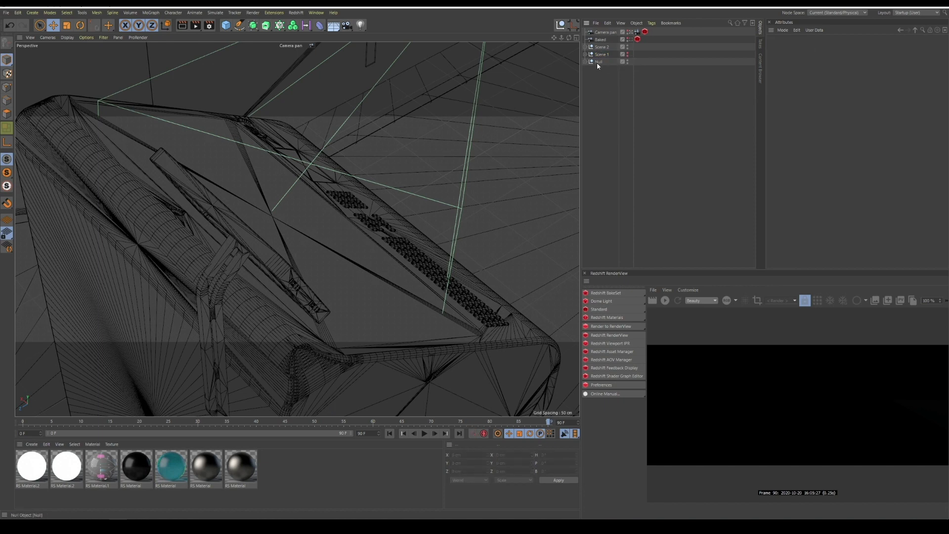
click(599, 62)
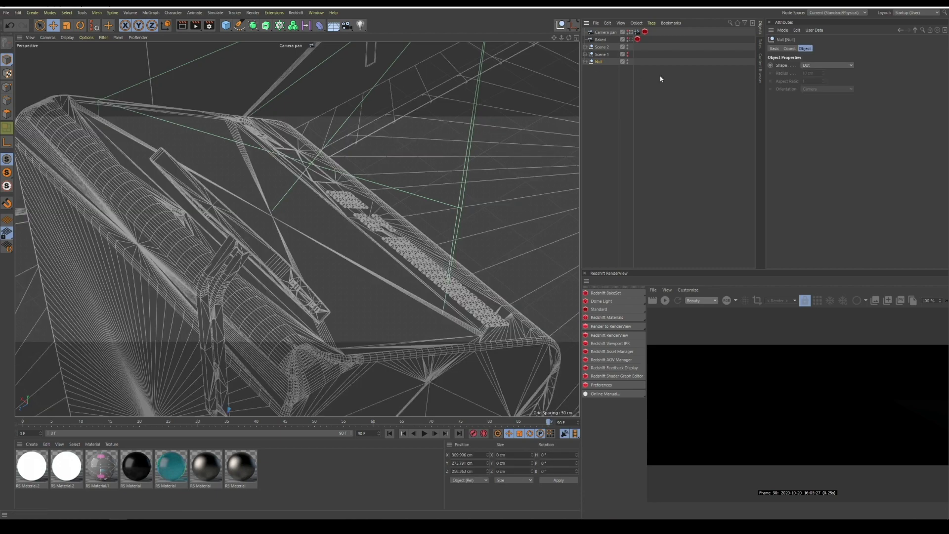
click(632, 32)
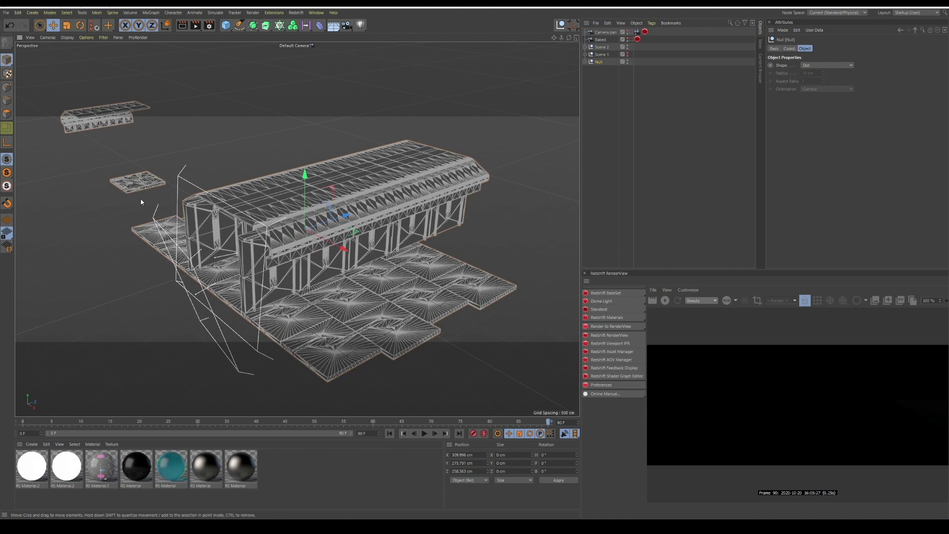
click(342, 262)
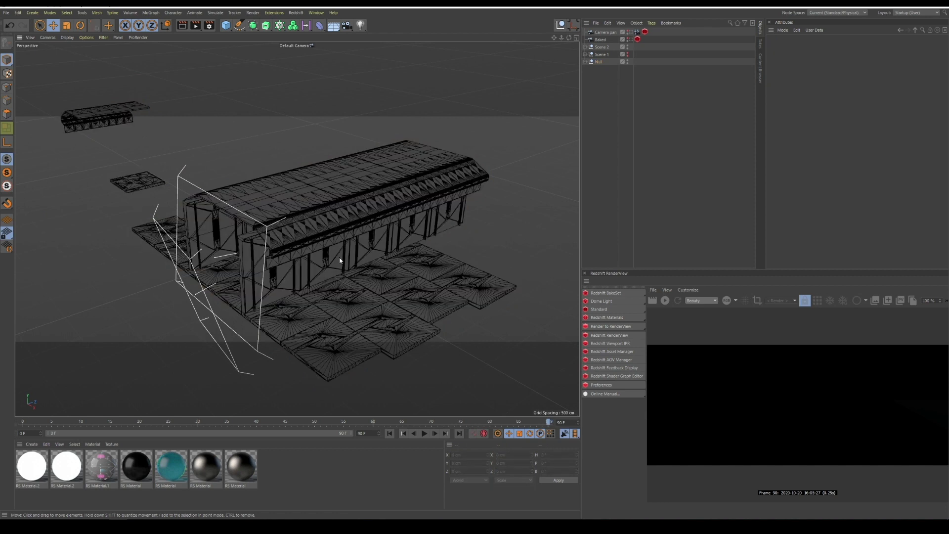
Examine the Null group's contents and the corridor set, including the computer and camera inside, from several angles
click(586, 61)
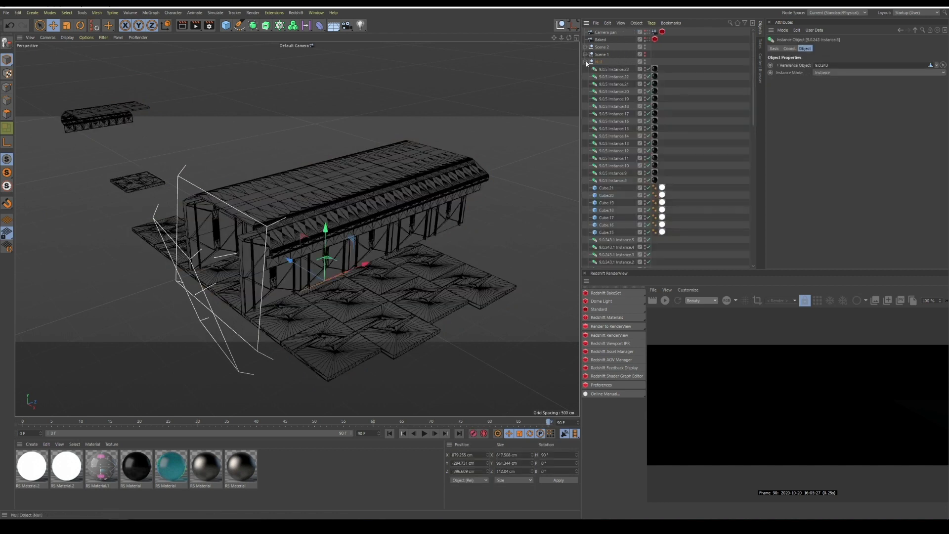
click(586, 61)
scroll(275, 209, up, 10)
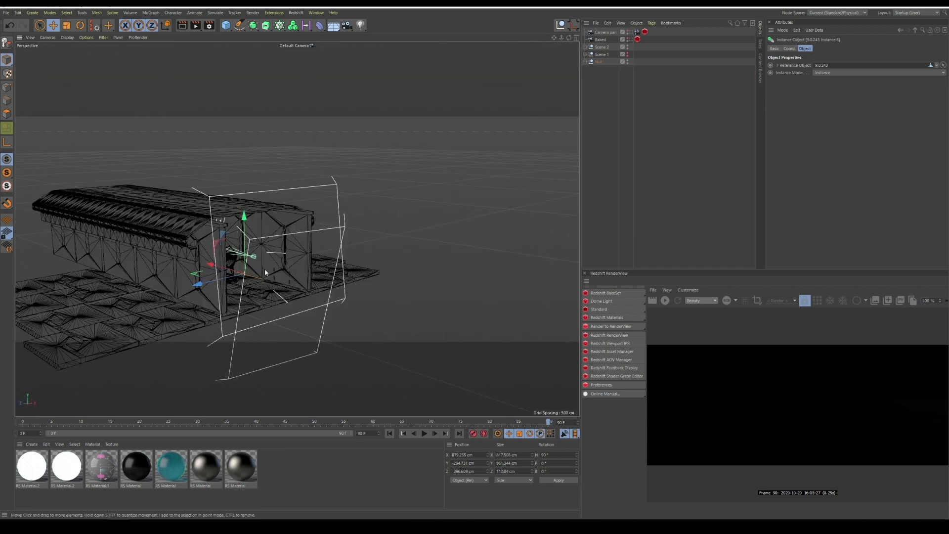
scroll(201, 276, up, 2)
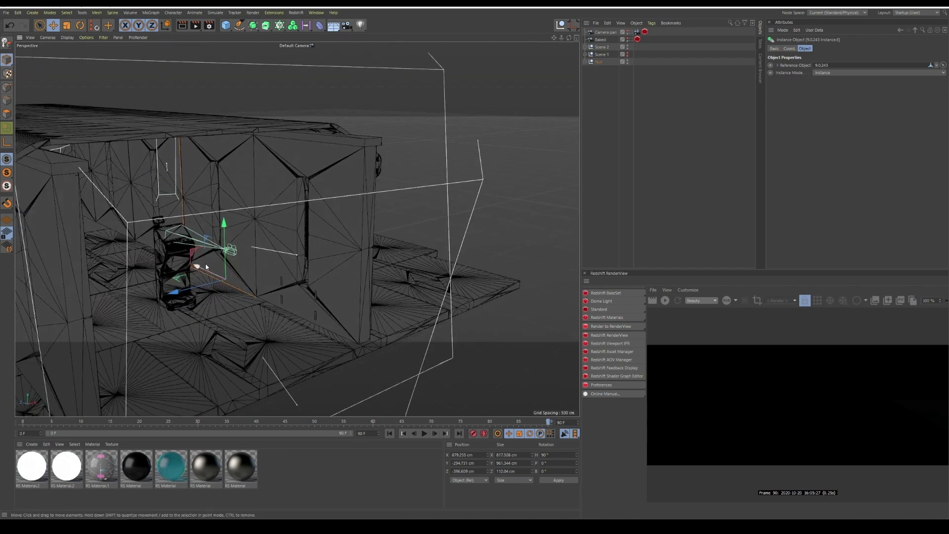
scroll(191, 252, up, 8)
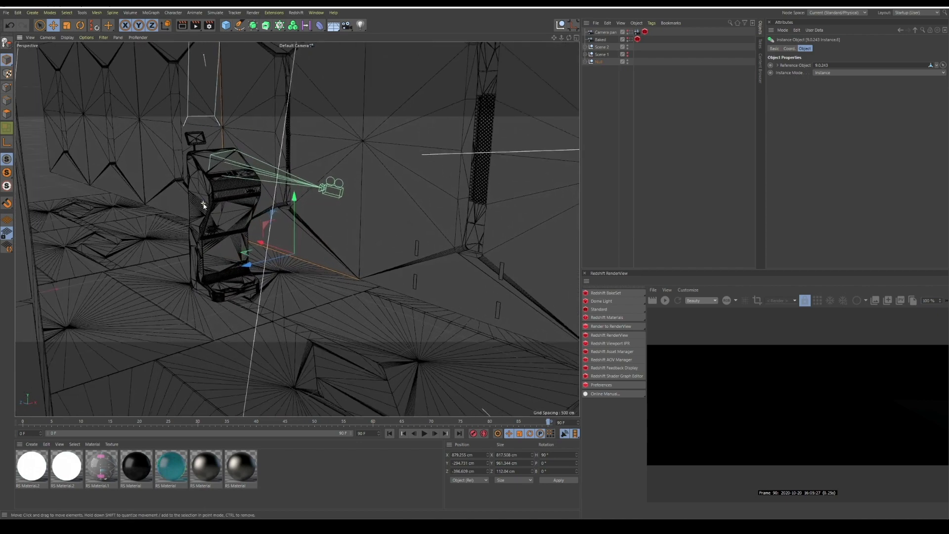
drag(206, 193, 185, 180)
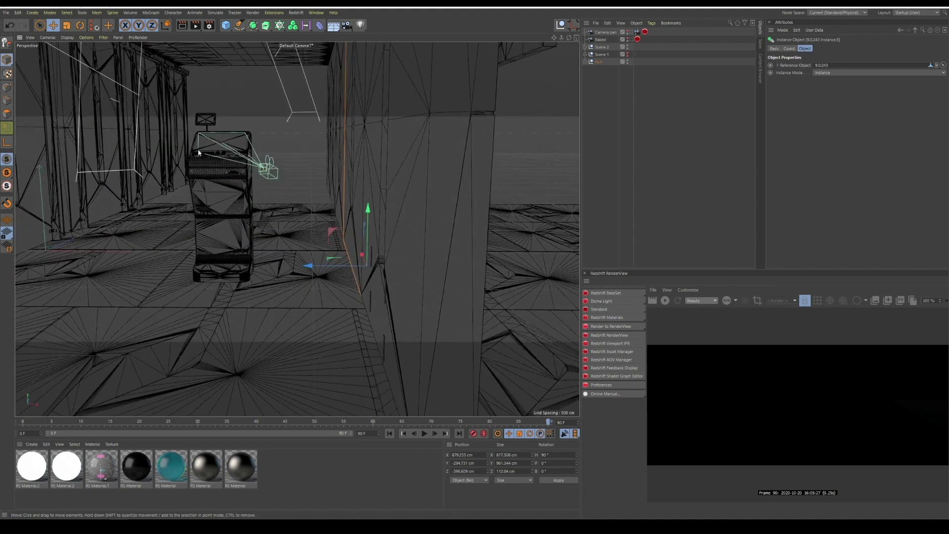
drag(267, 133, 216, 86)
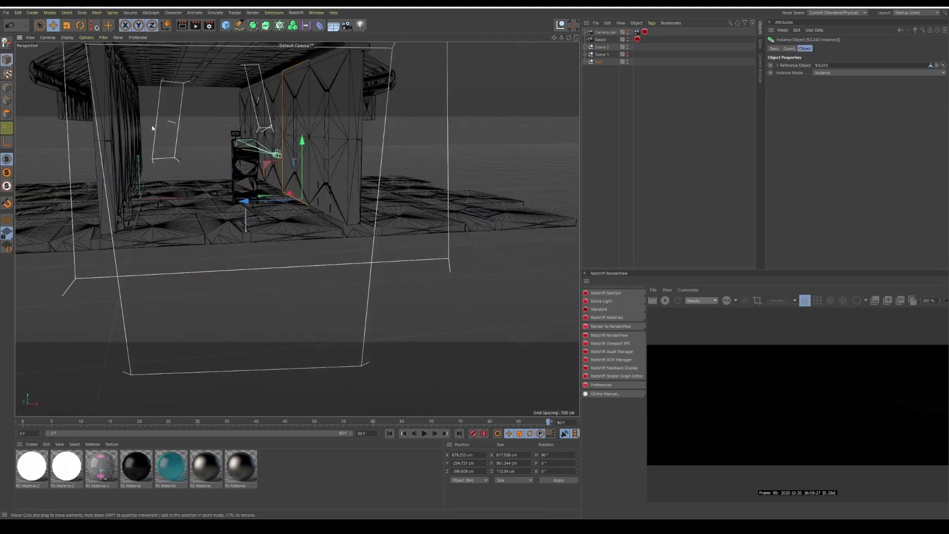
drag(199, 123, 237, 197)
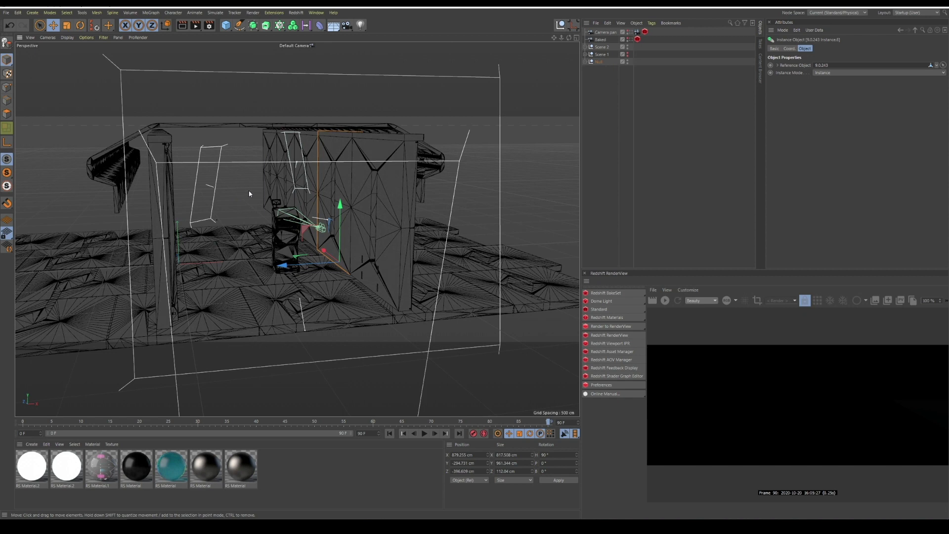
click(623, 116)
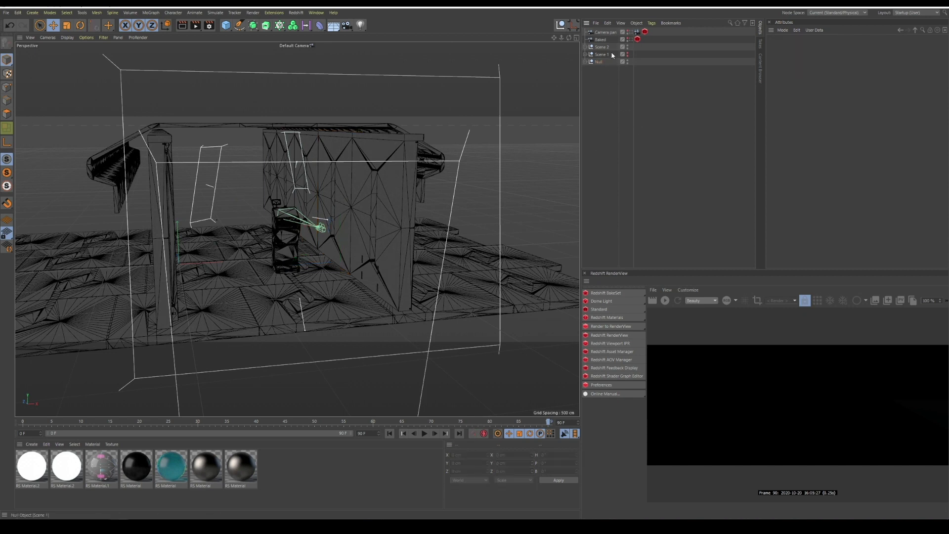
Look through RS Camera 1 of Scene 2, select the RS Dome Light and start the live Redshift render
click(588, 47)
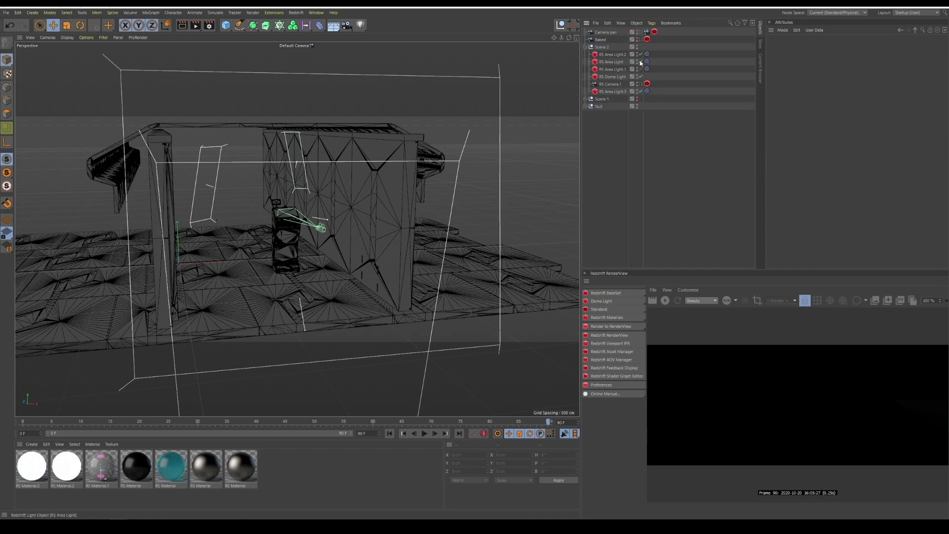
click(640, 85)
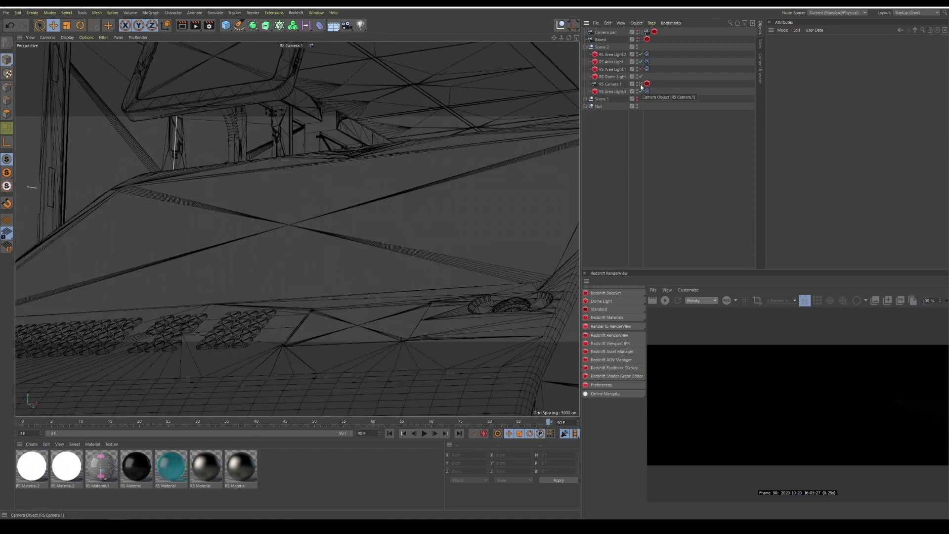
click(611, 78)
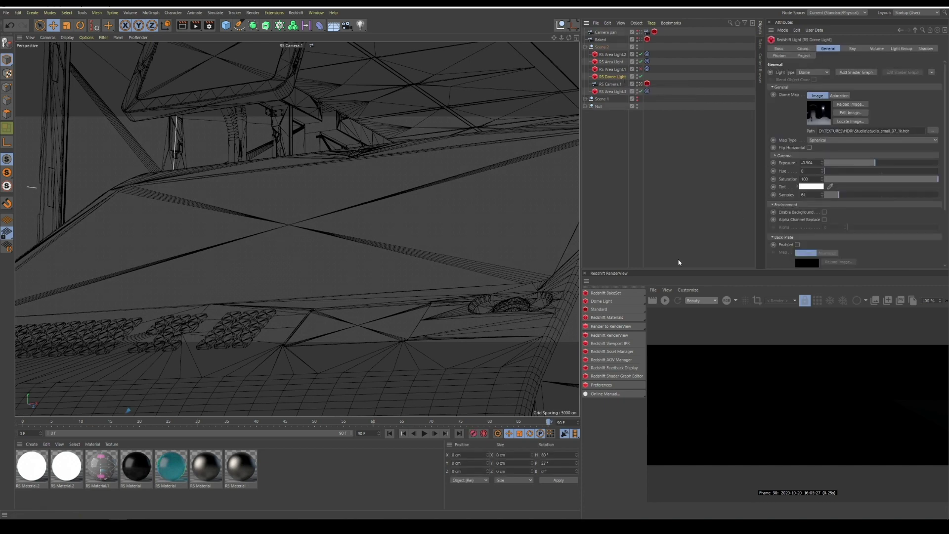
click(665, 301)
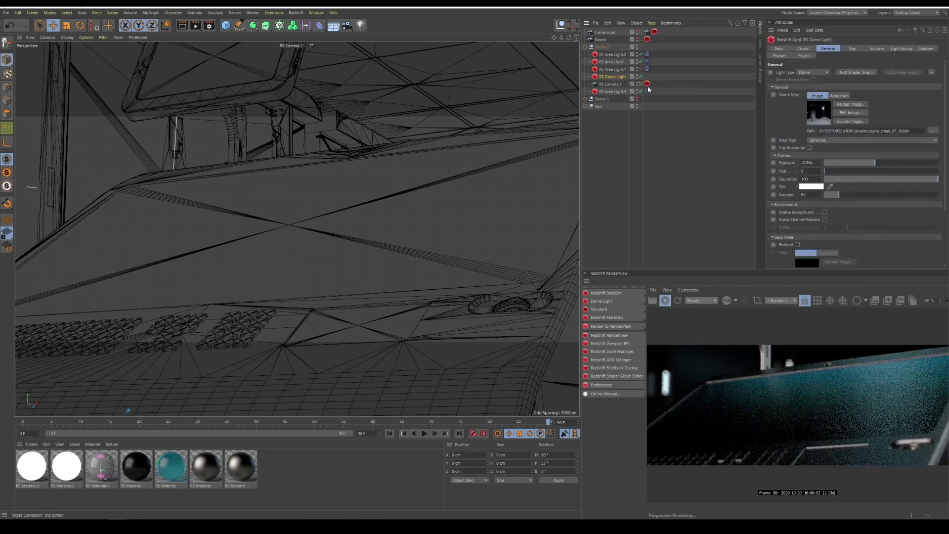
Turn off the four RS Area Lights in Scene 2 and leave the camera view with the render locked to RS Camera 1
drag(641, 55, 641, 62)
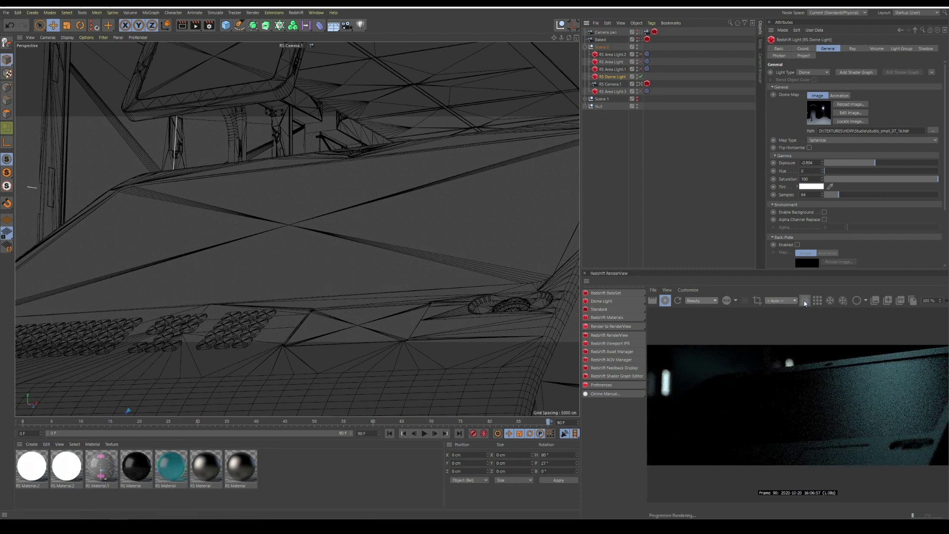
click(641, 84)
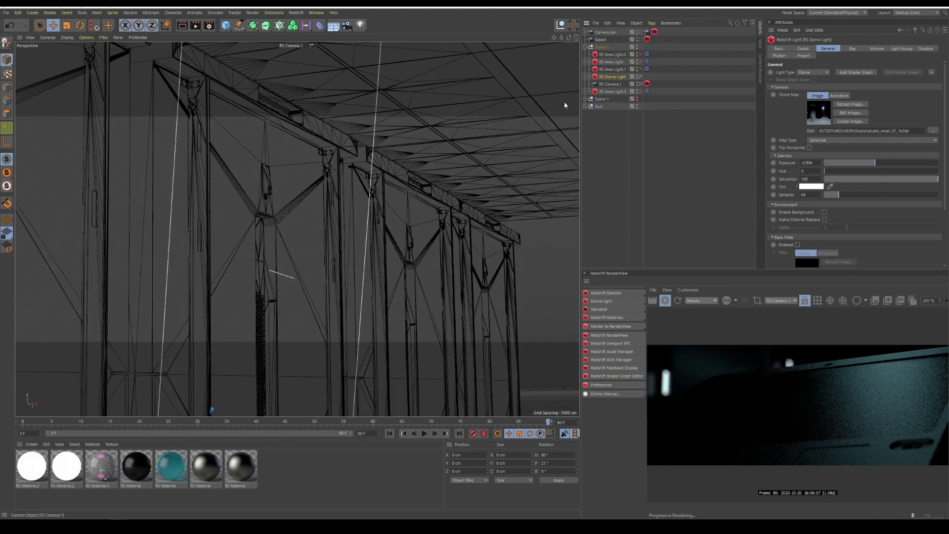
Select the ceiling light strip Cube.15 and reveal it in the object list inside the Null group
scroll(310, 217, up, 2)
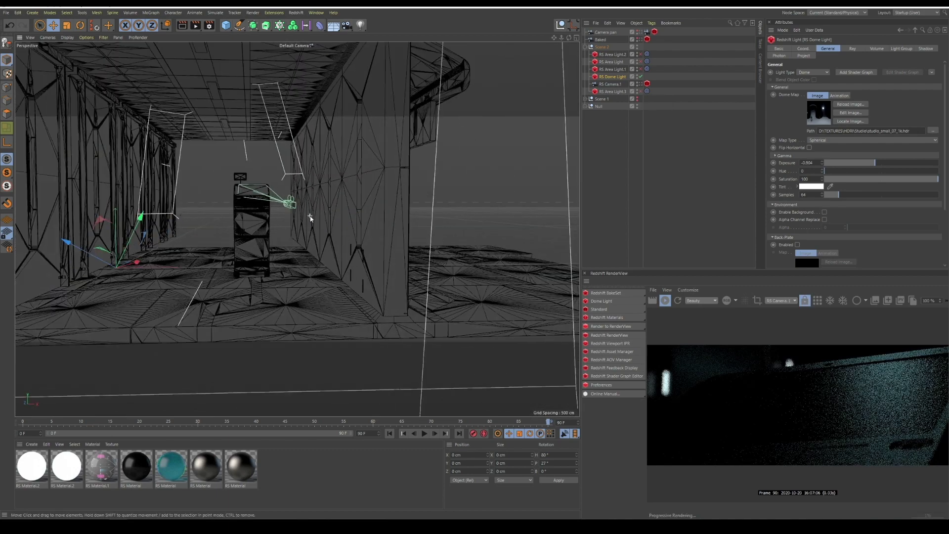
mouse_move(294, 169)
mouse_down()
mouse_move(365, 237)
mouse_move(306, 173)
mouse_up()
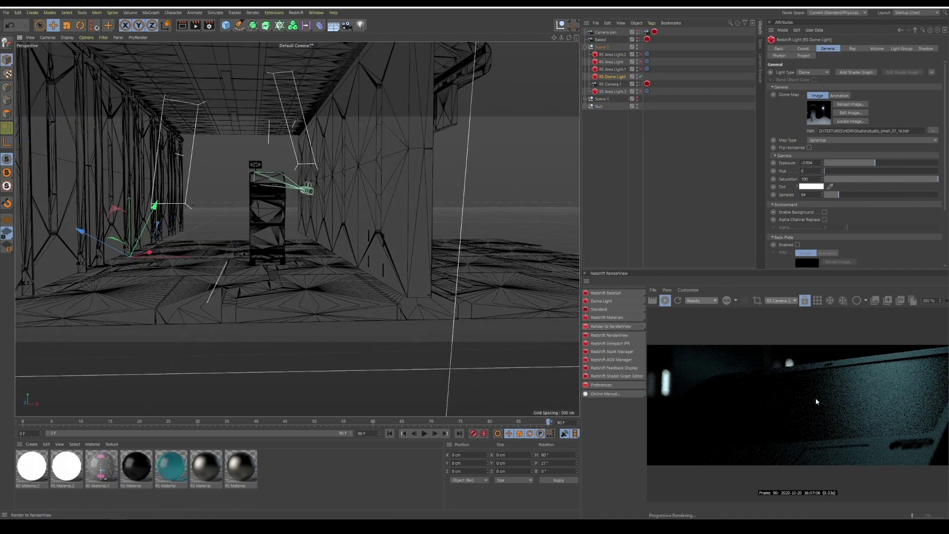
drag(277, 233, 216, 214)
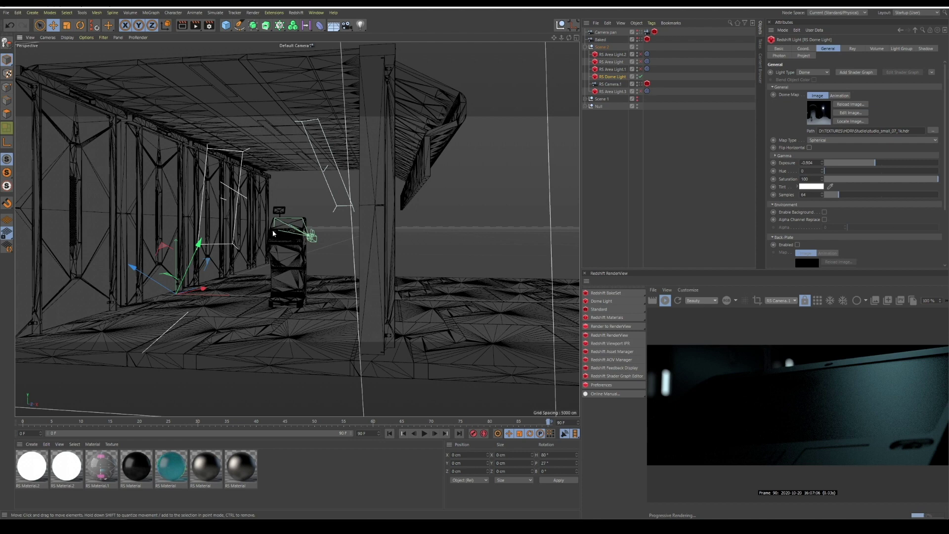
click(267, 131)
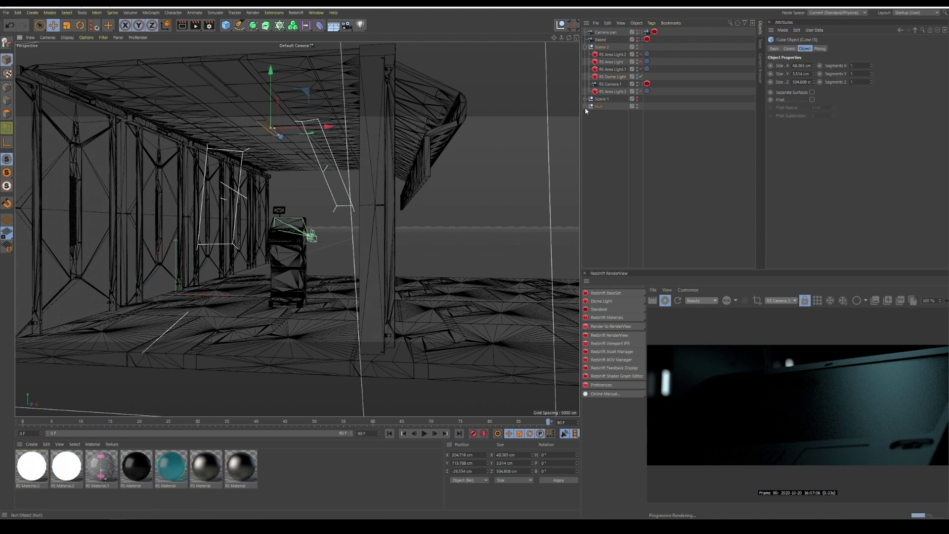
key(s)
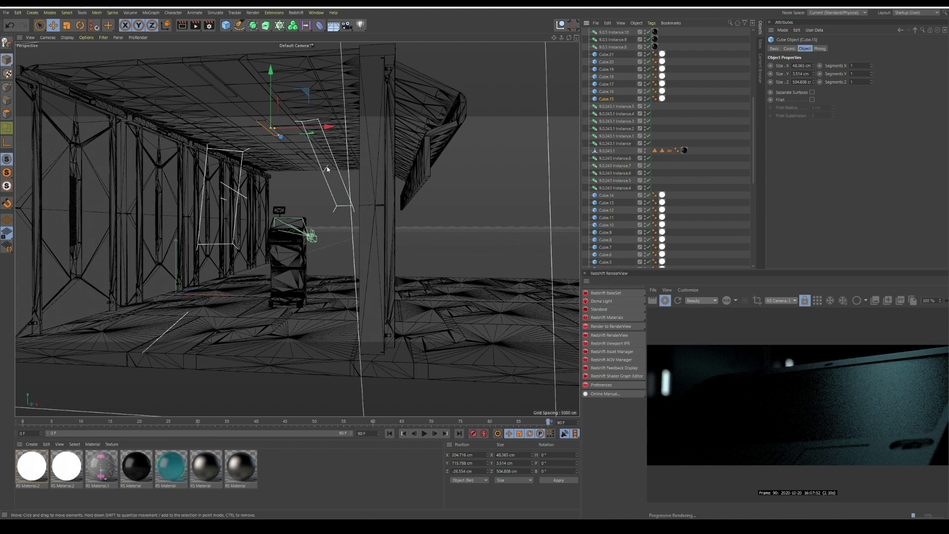
Select RS Area Light.2 and turn on RS Area Light.2, RS Area Light and RS Area Light.3 in Scene 2
click(328, 170)
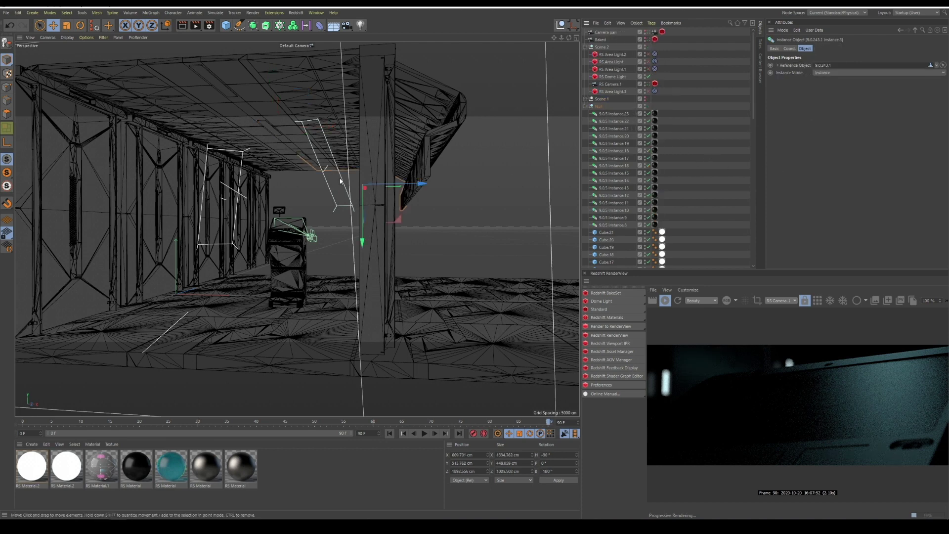
click(340, 181)
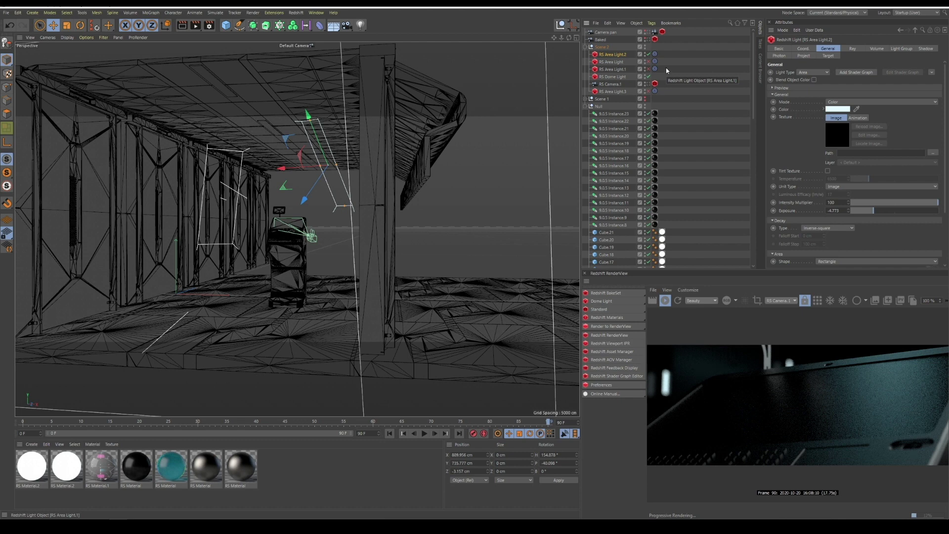
click(648, 62)
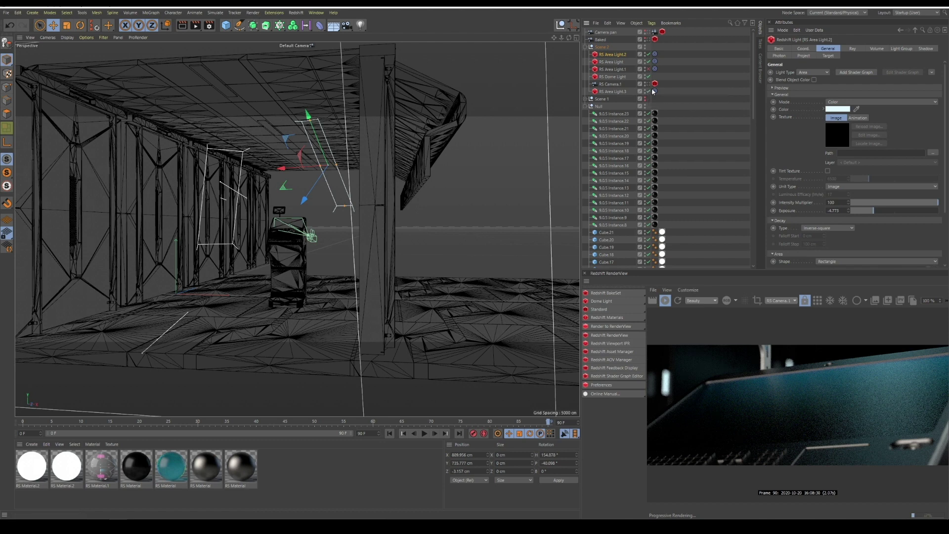
Compare the Scene 2 render with RS Dome Light off and on, and show the dome light's settings
click(648, 77)
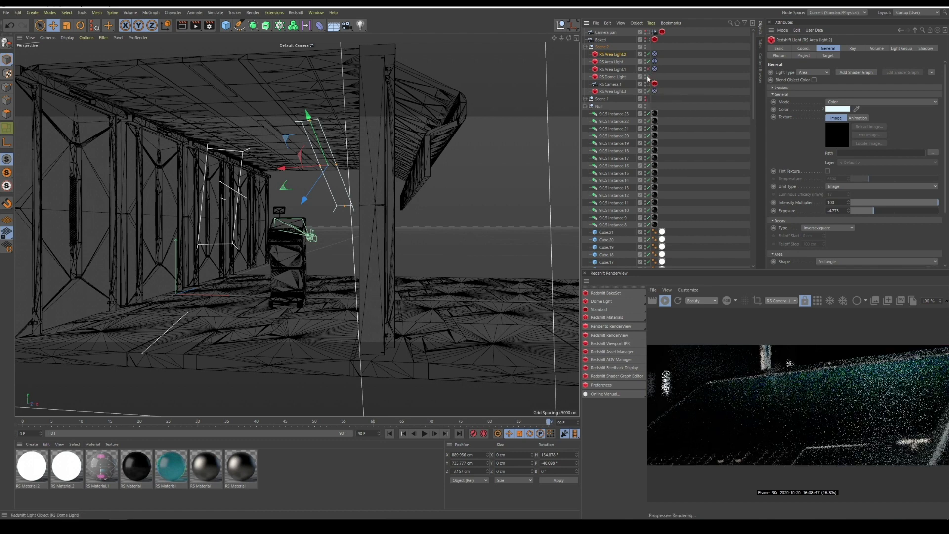
click(610, 77)
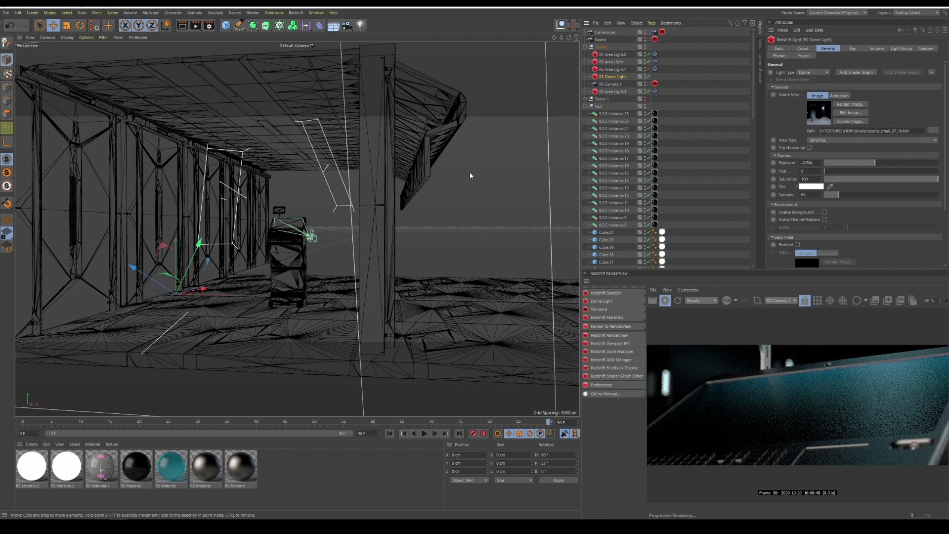
Collapse the Scene 2 and Null groups and expand Scene 1, viewing it through its RS Camera.1 with the live render running
click(586, 47)
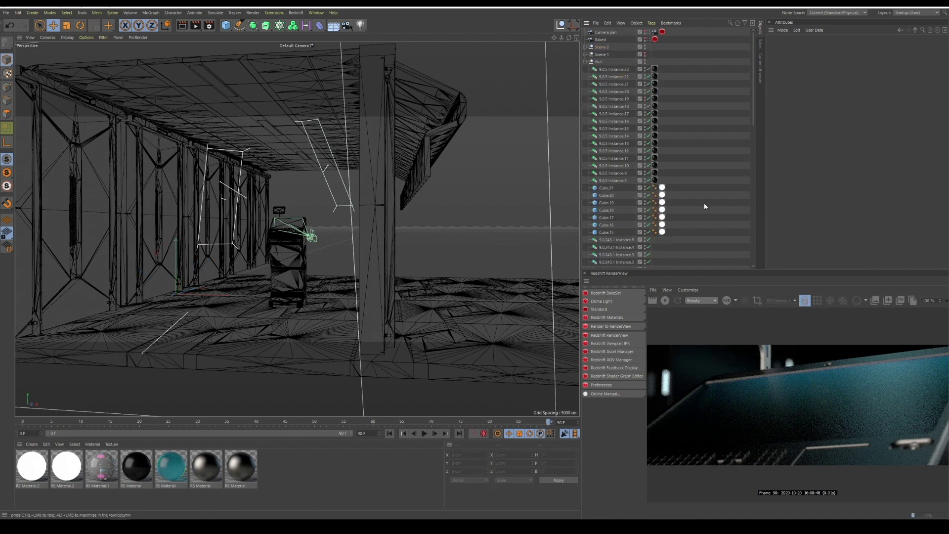
click(585, 62)
click(585, 54)
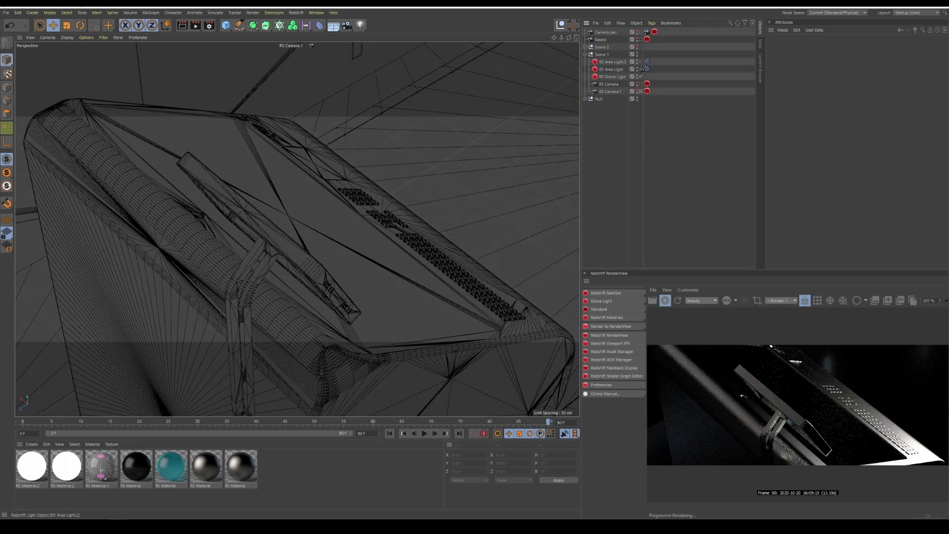
Check Scene 1's render with its lights off, inspect the light-strip cube behind the computer, and switch RS Area Light.2 on
click(640, 77)
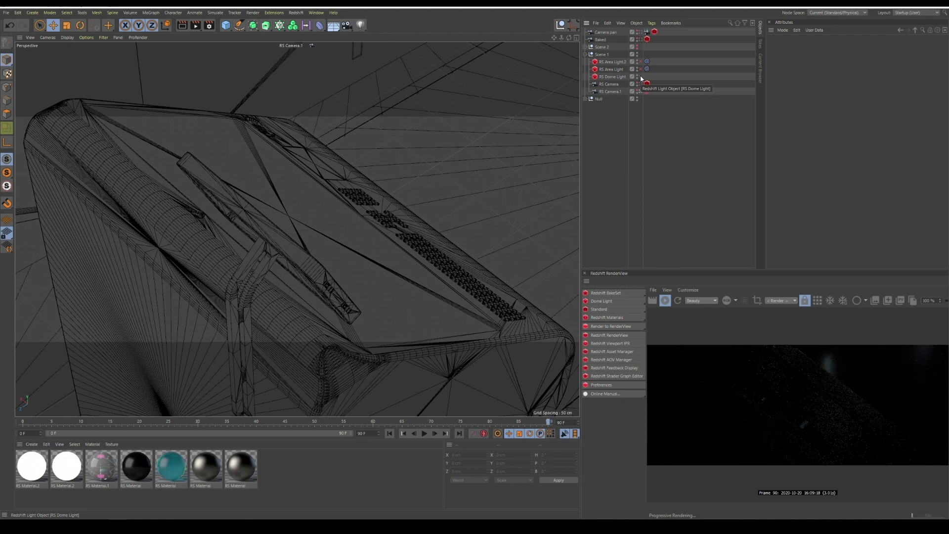
click(356, 53)
drag(290, 76, 336, 62)
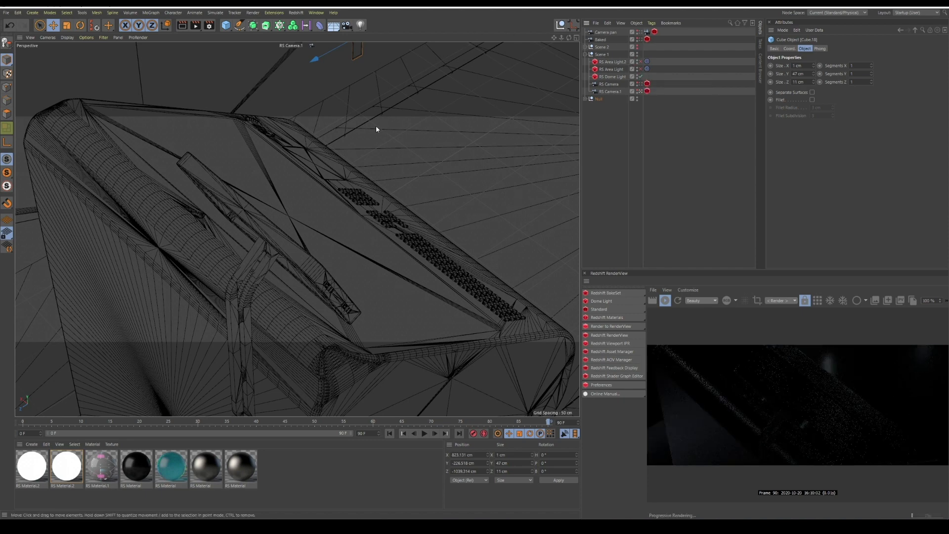
click(627, 130)
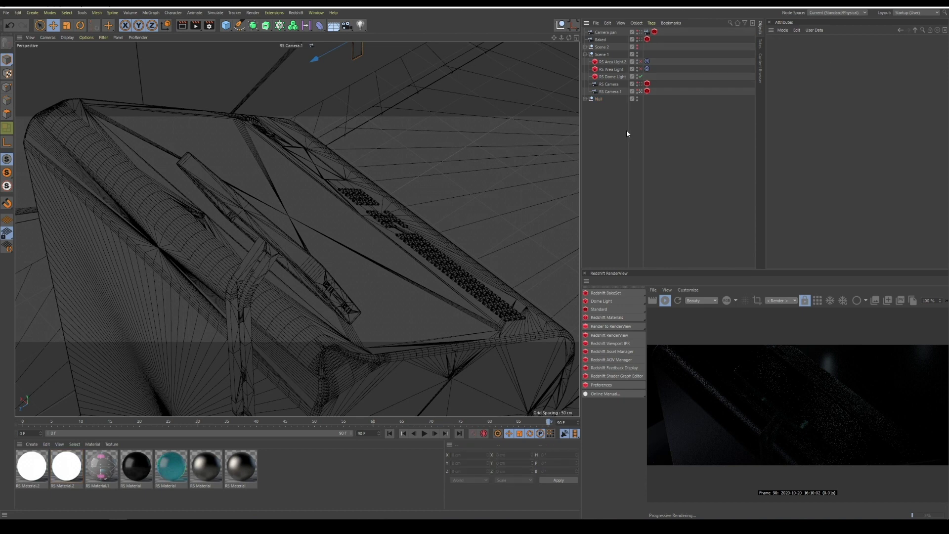
click(641, 62)
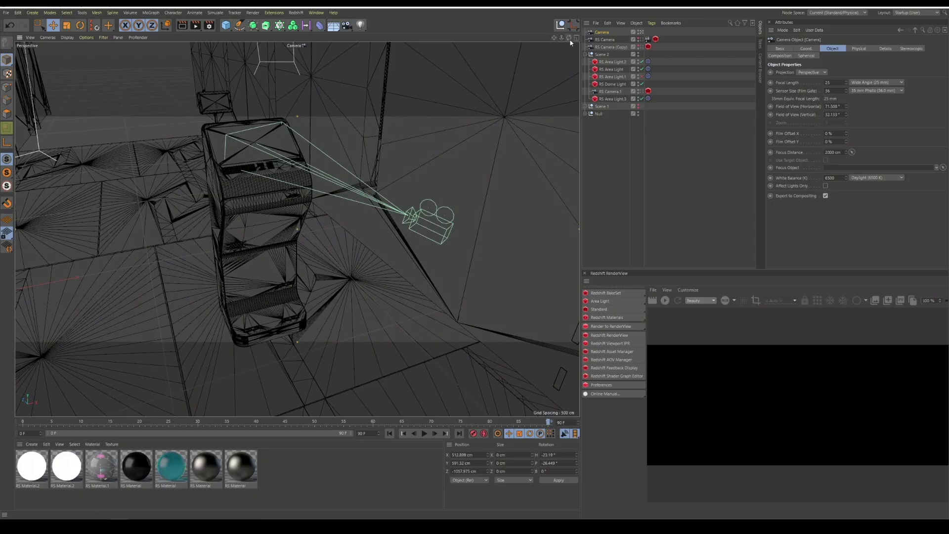
Examine the computer and the camera aimed at it from another angle
drag(570, 42, 500, 118)
drag(569, 42, 569, 43)
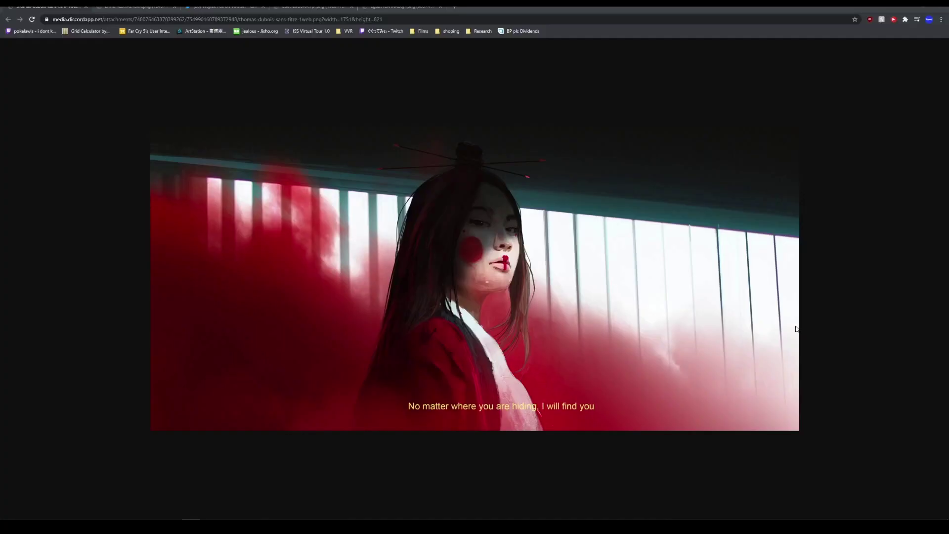
Look through the reference artworks open in the browser, including the hooded Witcher portrait and the train passenger painting
click(133, 9)
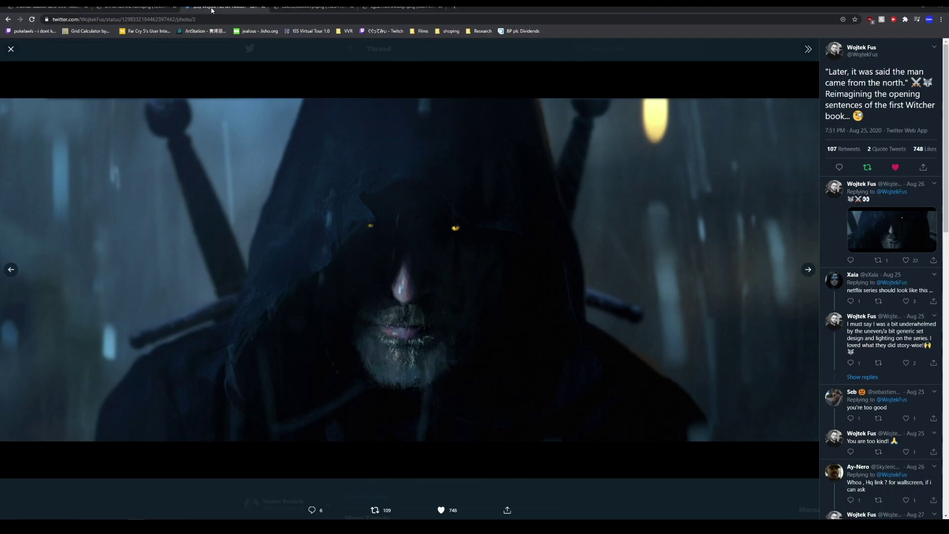
click(311, 7)
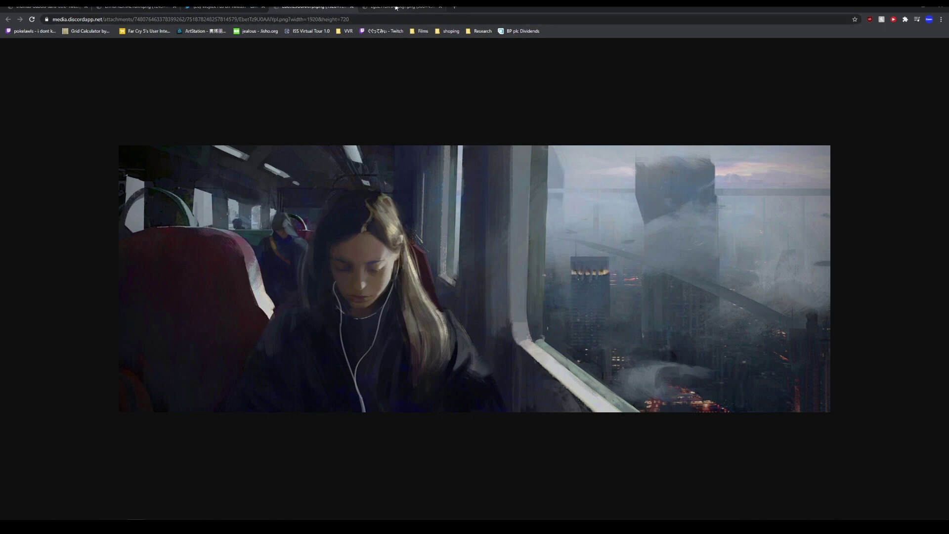
click(396, 7)
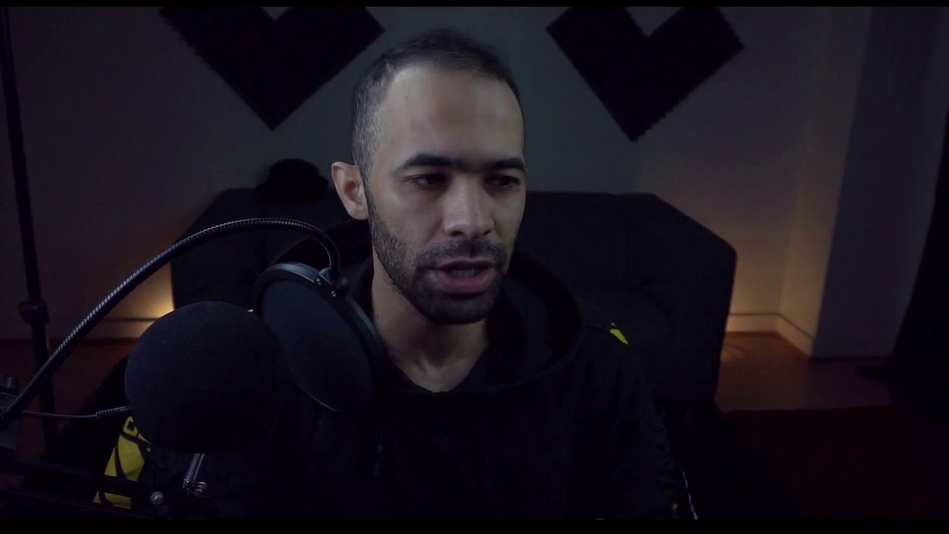